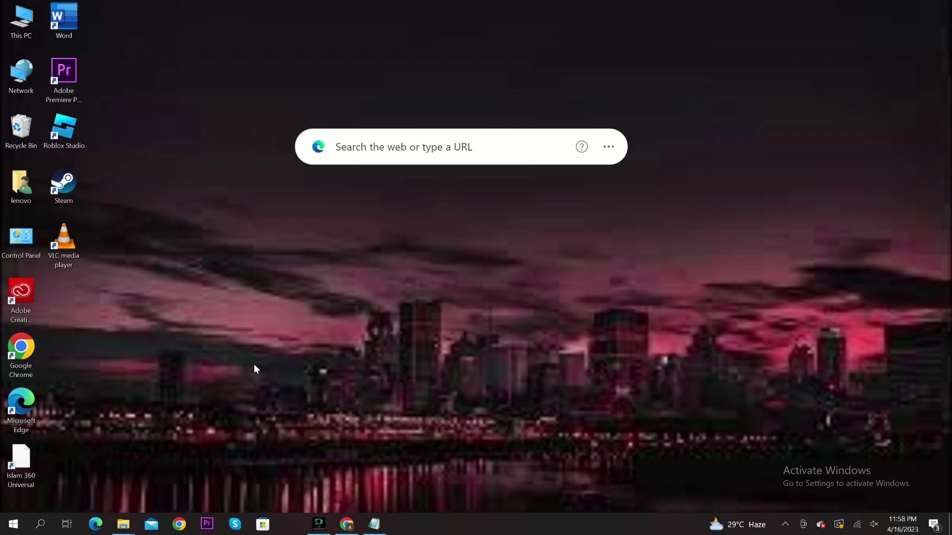
# Bring up Windows search with its recent items, Allowed apps listed first.
pyautogui.press('super+s')
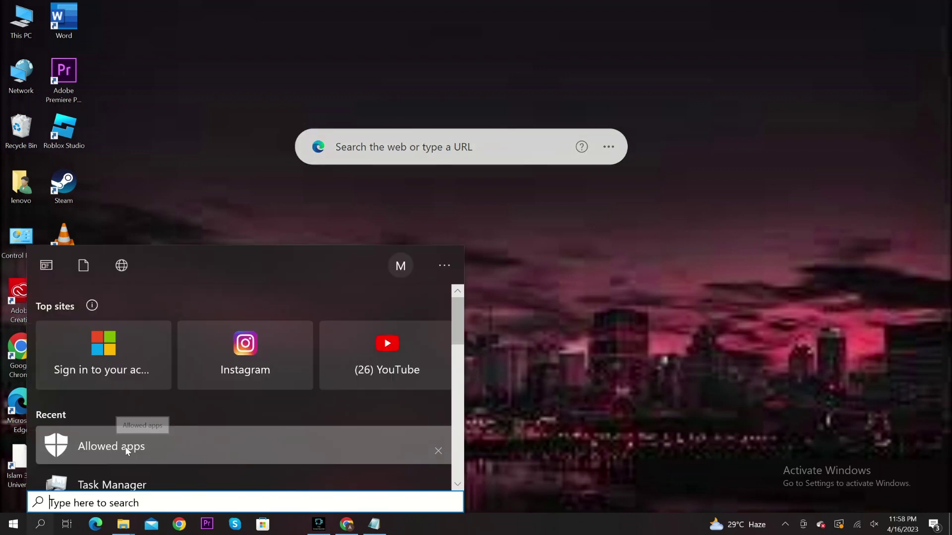
# Open the recent Allowed apps item, then the Firewall & network protection page.
pyautogui.click(159, 443)
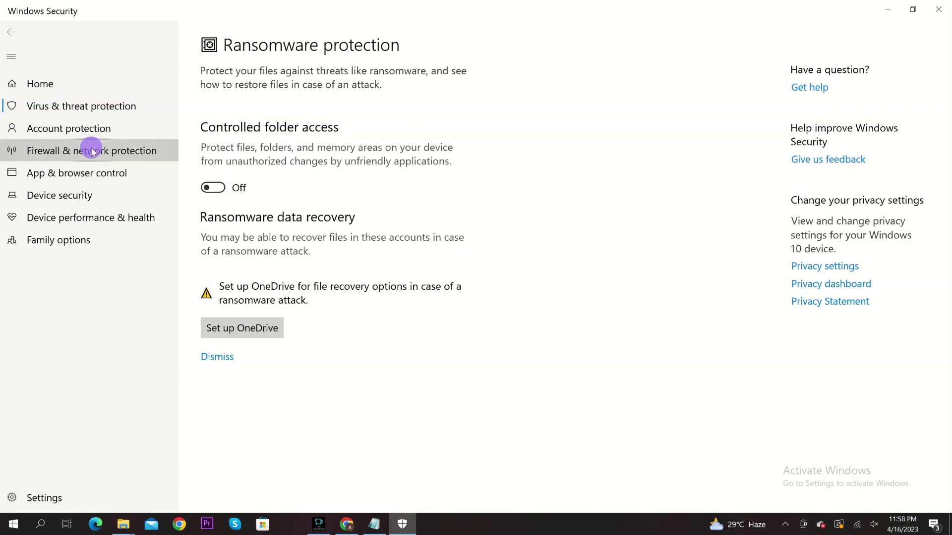
pyautogui.click(93, 152)
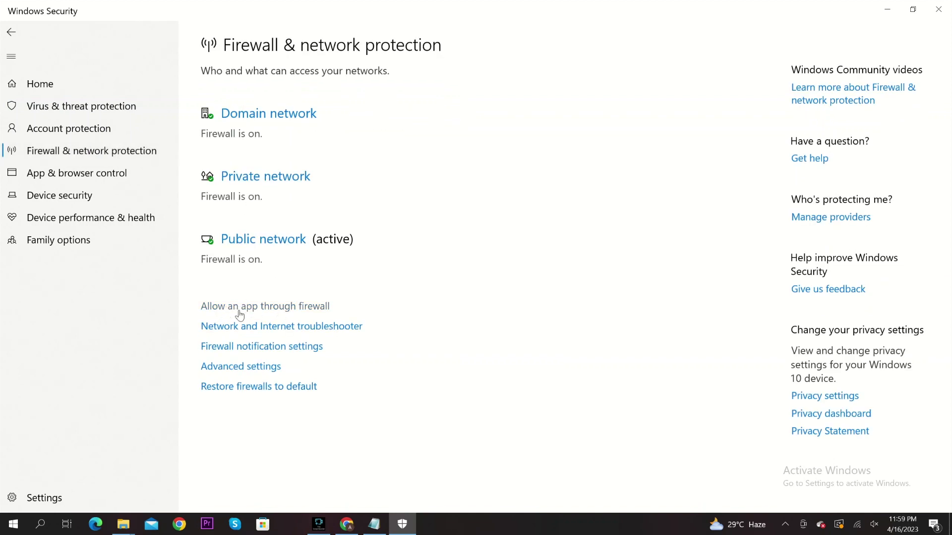
# Unlock the firewall's allowed apps list and open the Add an app dialog.
pyautogui.click(254, 309)
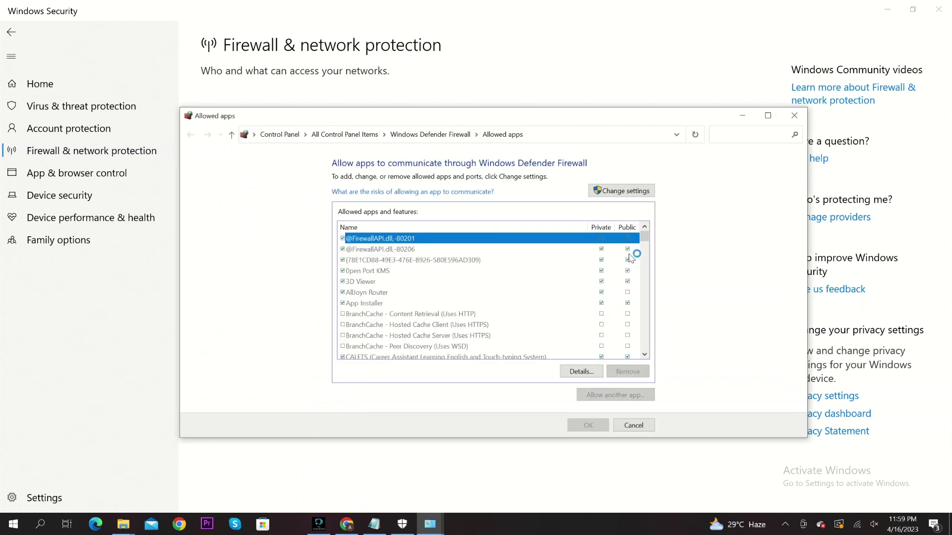
pyautogui.click(626, 192)
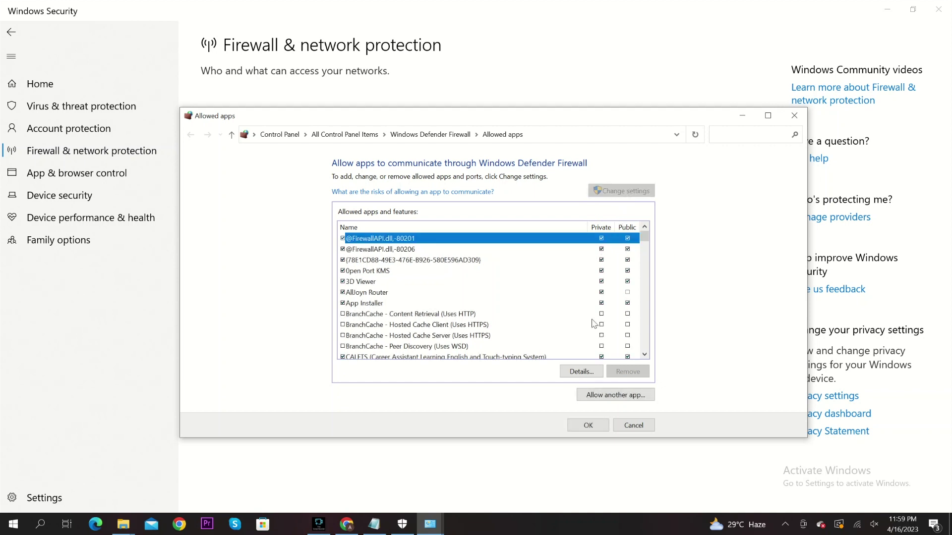
pyautogui.hotkey('alt', 'r')
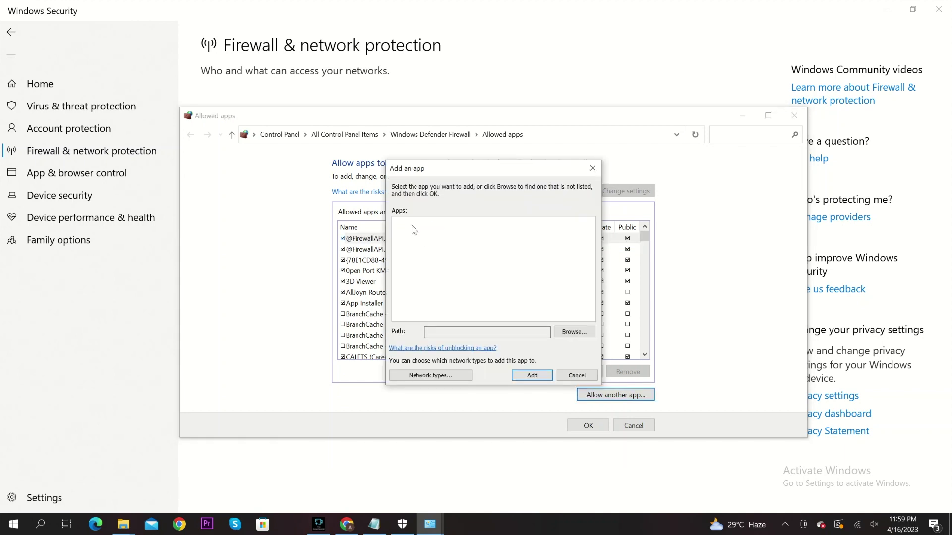
# Enter 'roblox player and roblox launcher' as the file name in the Browse picker.
pyautogui.click(445, 334)
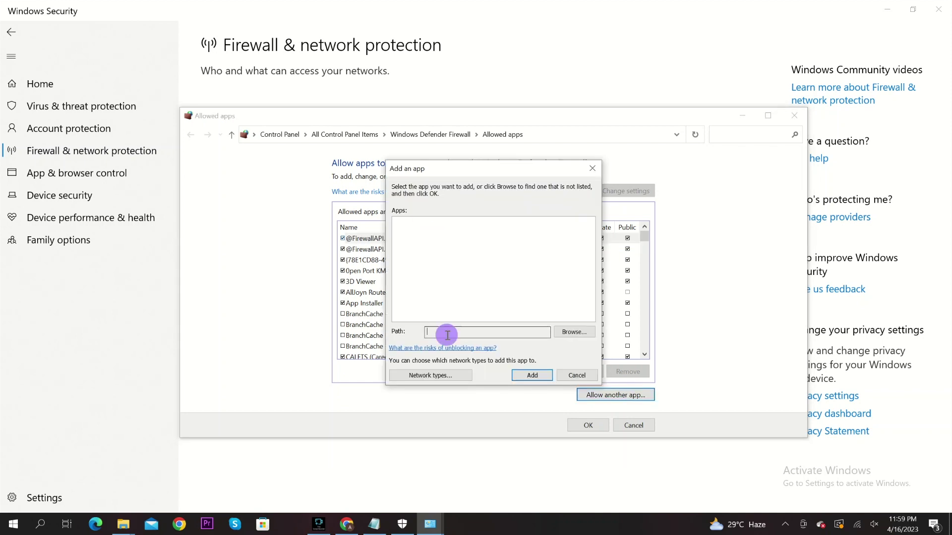
pyautogui.write('roblox player and rob')
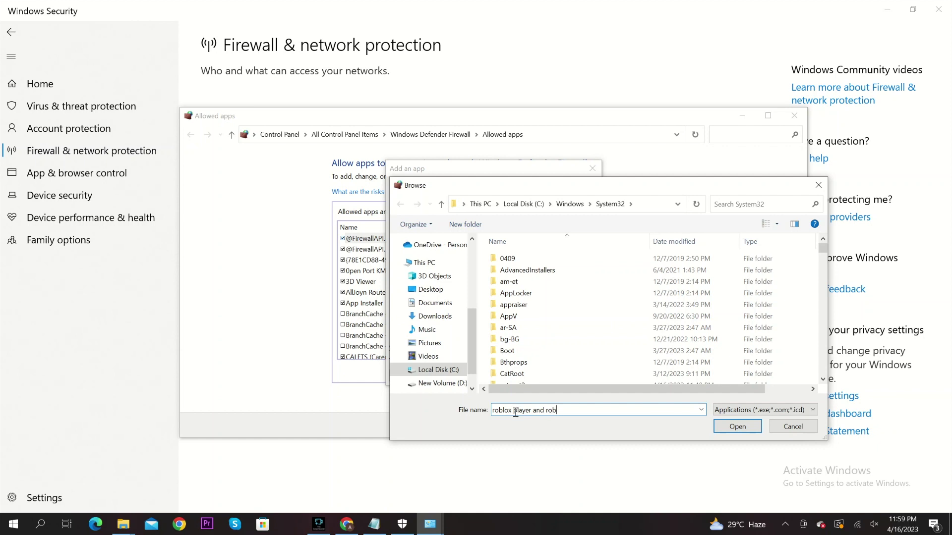
pyautogui.write('lox laun')
pyautogui.write('cher')
pyautogui.moveTo(611, 410); pyautogui.dragTo(484, 409)
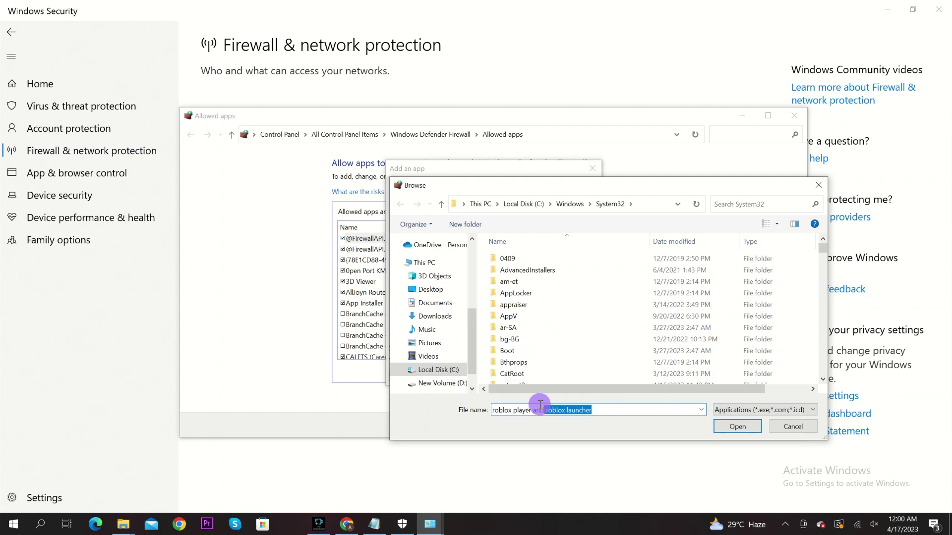
pyautogui.click(618, 410)
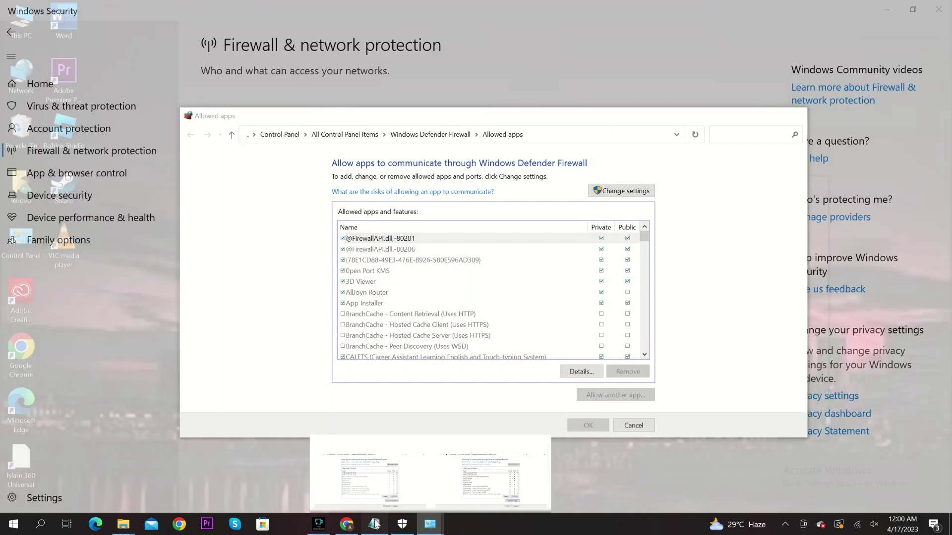
# Bring up Notepad and highlight the notes on finding Roblox and adding Player and Launcher.
pyautogui.click(374, 524)
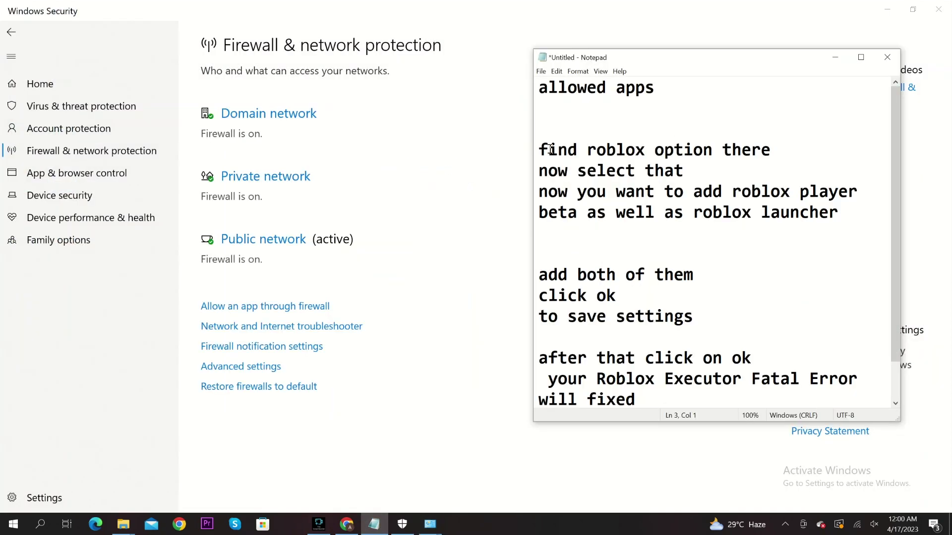
pyautogui.moveTo(538, 149); pyautogui.dragTo(697, 166)
pyautogui.moveTo(539, 149); pyautogui.dragTo(700, 169)
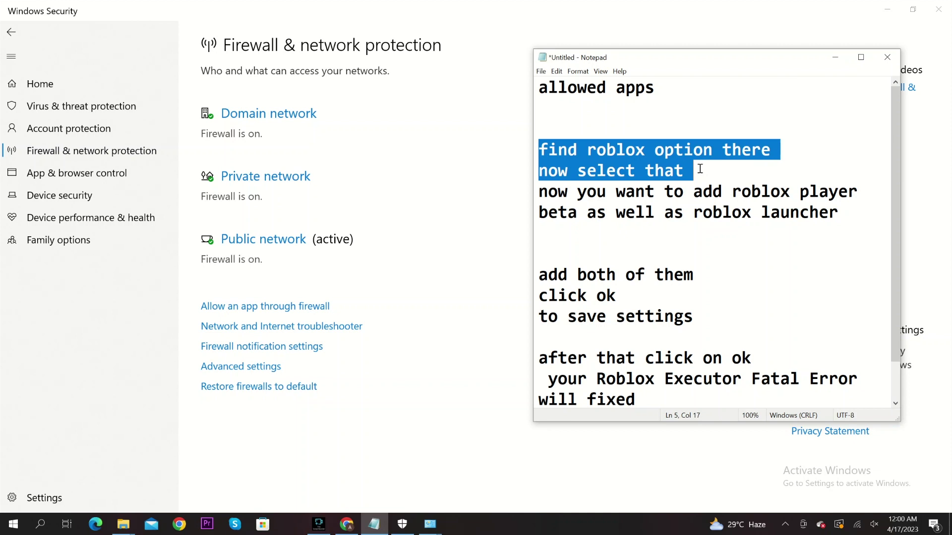
pyautogui.click(699, 169)
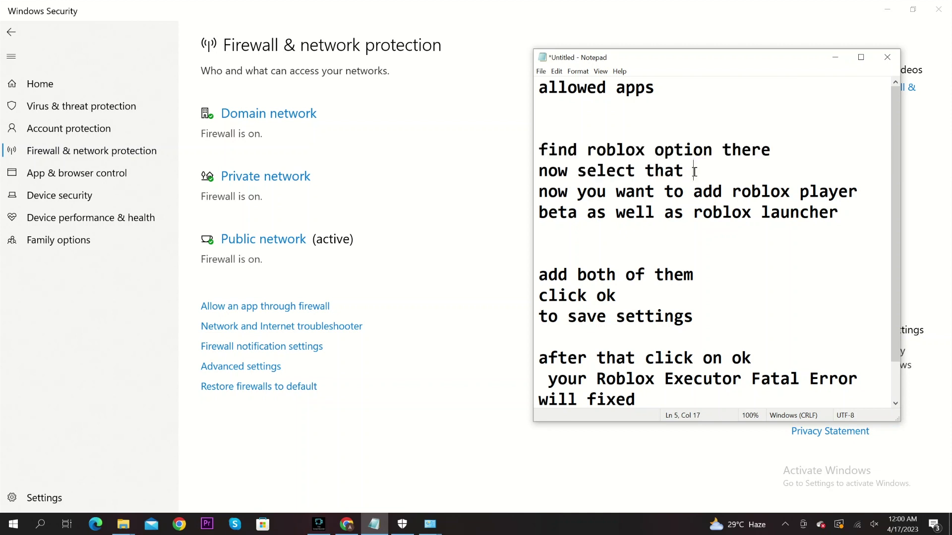
pyautogui.moveTo(538, 192); pyautogui.dragTo(839, 219)
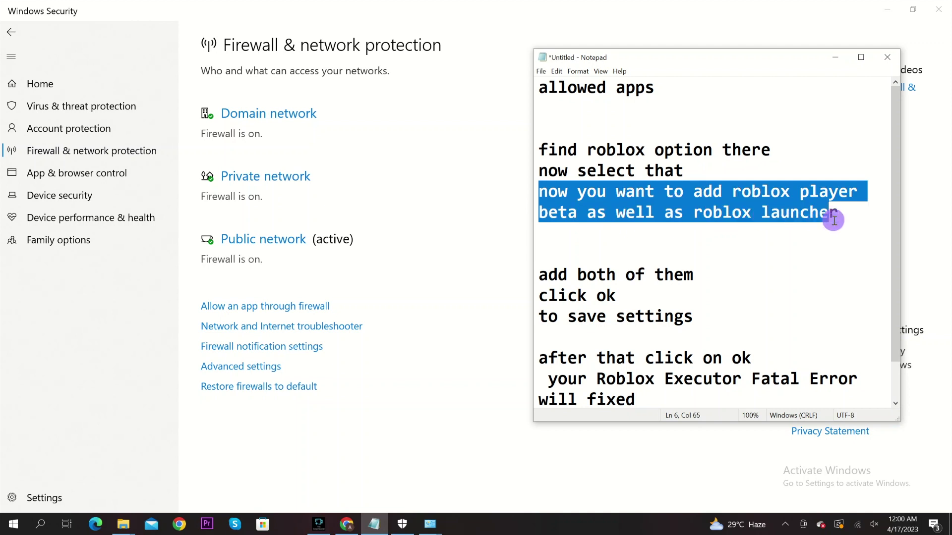